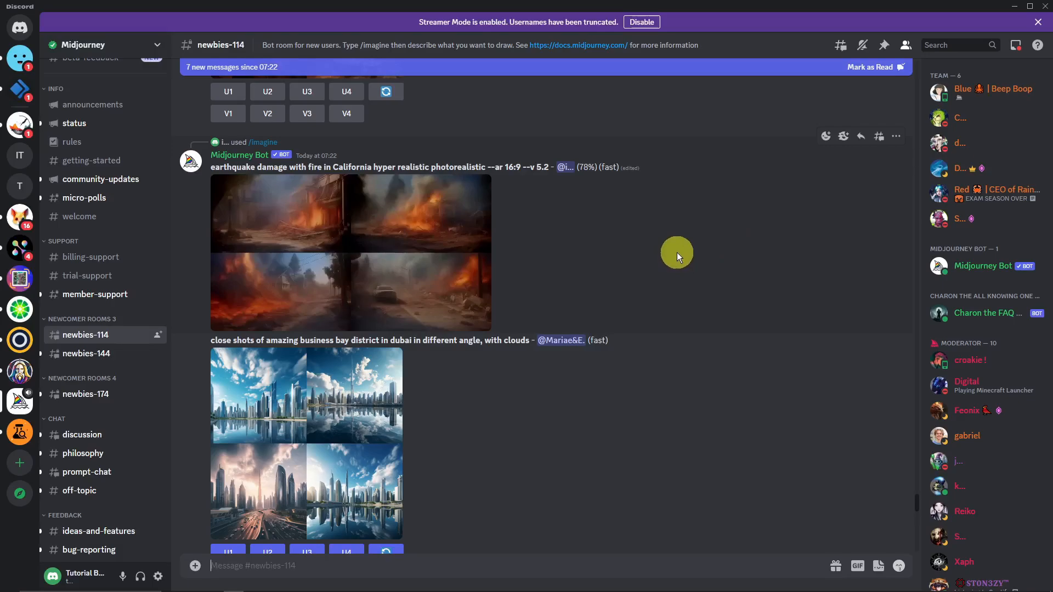
scroll(914, 495, down, 15)
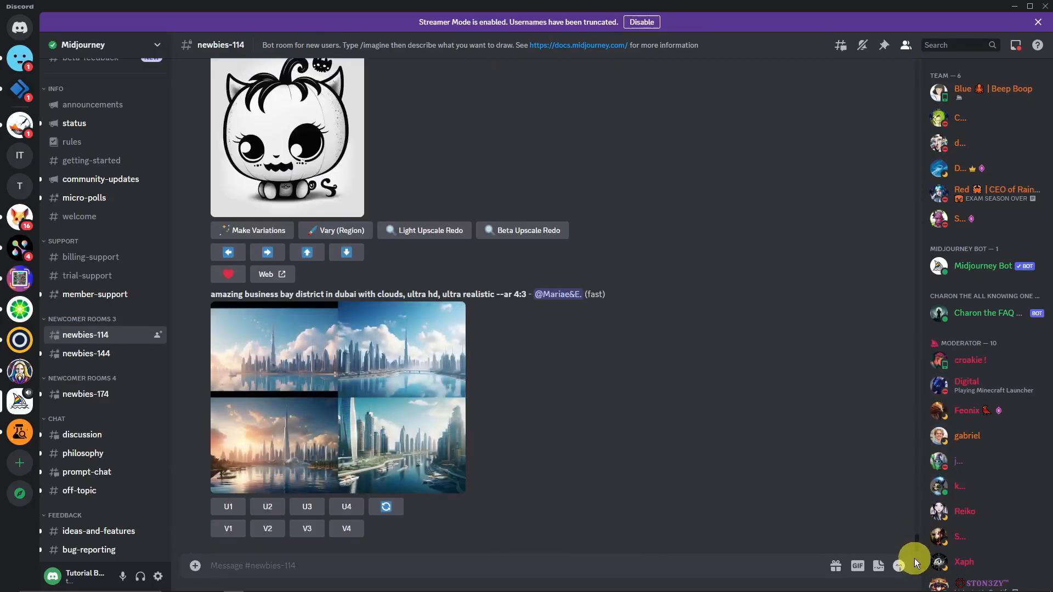
scroll(916, 548, up, 8)
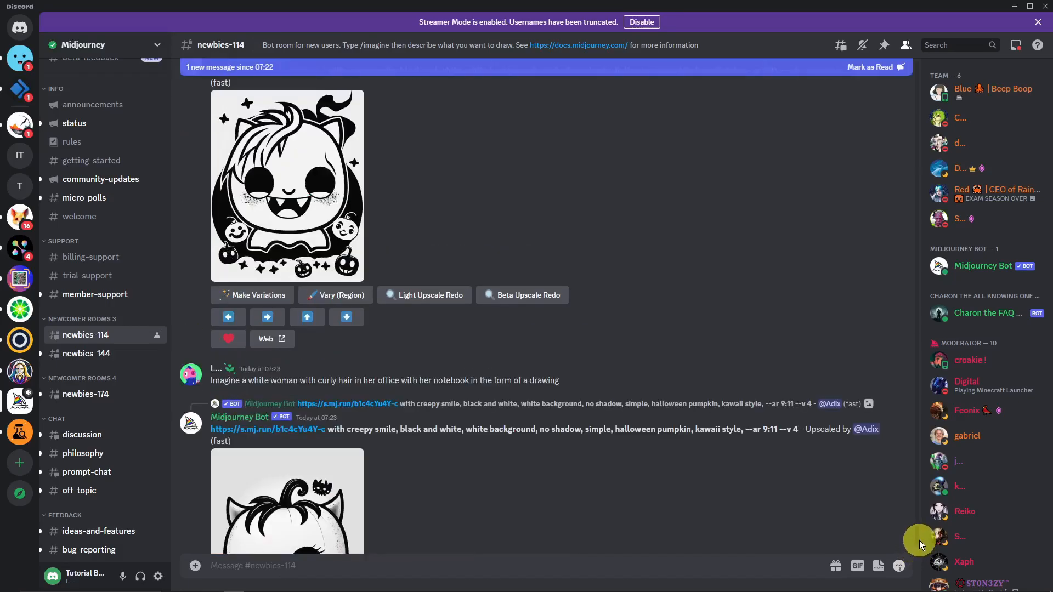
scroll(708, 504, down, 10)
scroll(709, 505, down, 7)
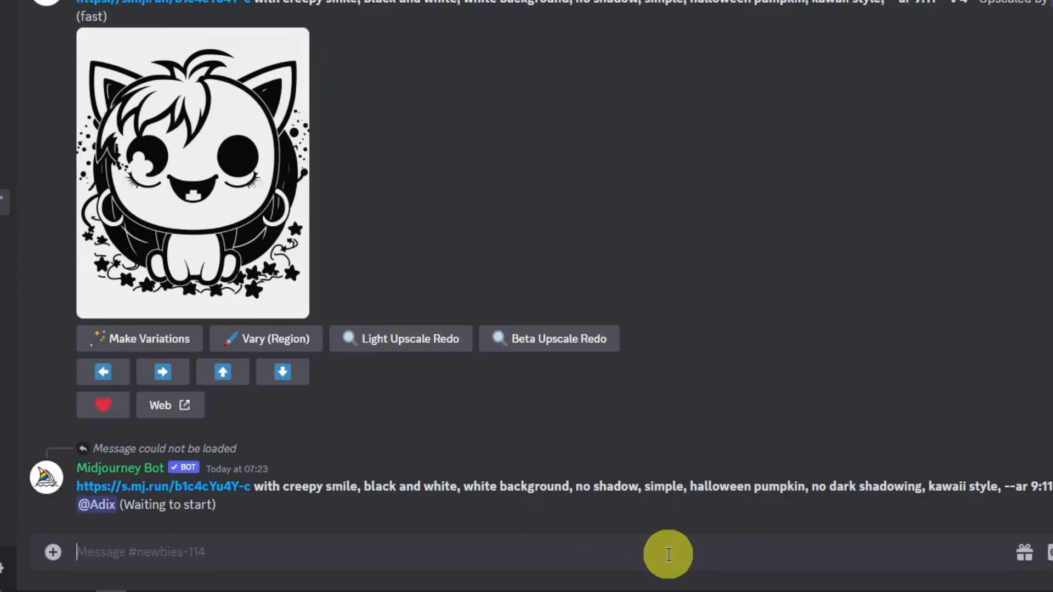
- Generate images with the /imagine command using the prompt "skullhead, facing forward --stop 20"
text(/)
text(omag)
key(BackSpace)
key(BackSpace)
key(BackSpace)
key(BackSpace)
text(imagine)
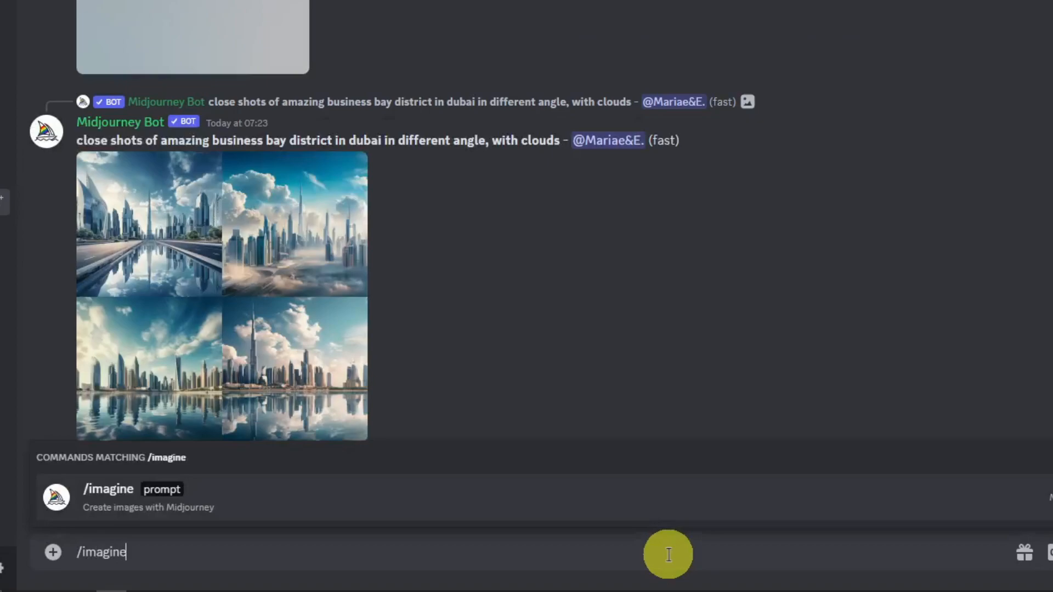
key(Tab)
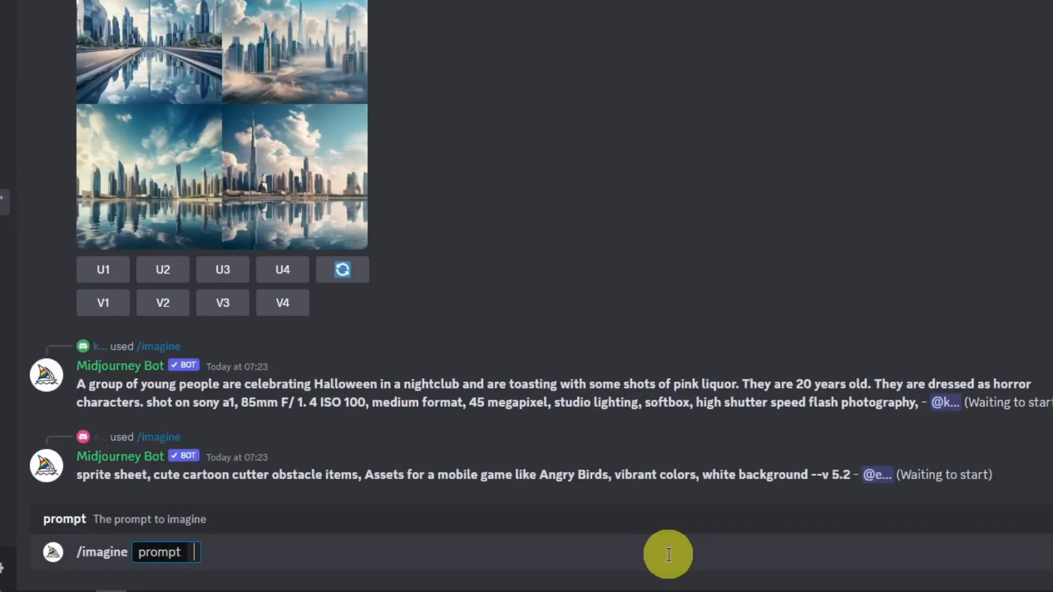
text(skullhead)
text(, facing fo)
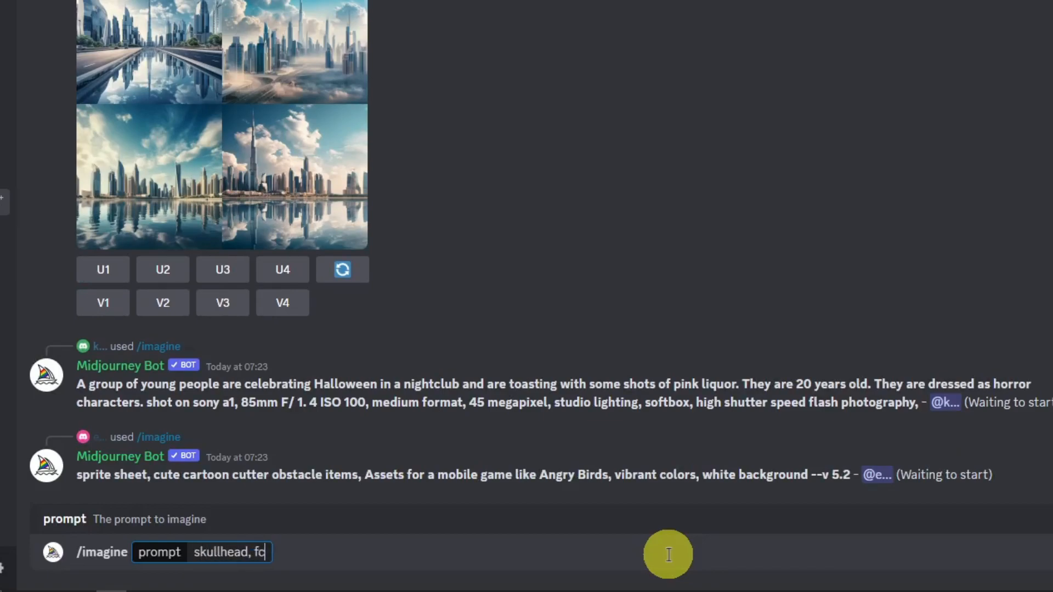
text(rward)
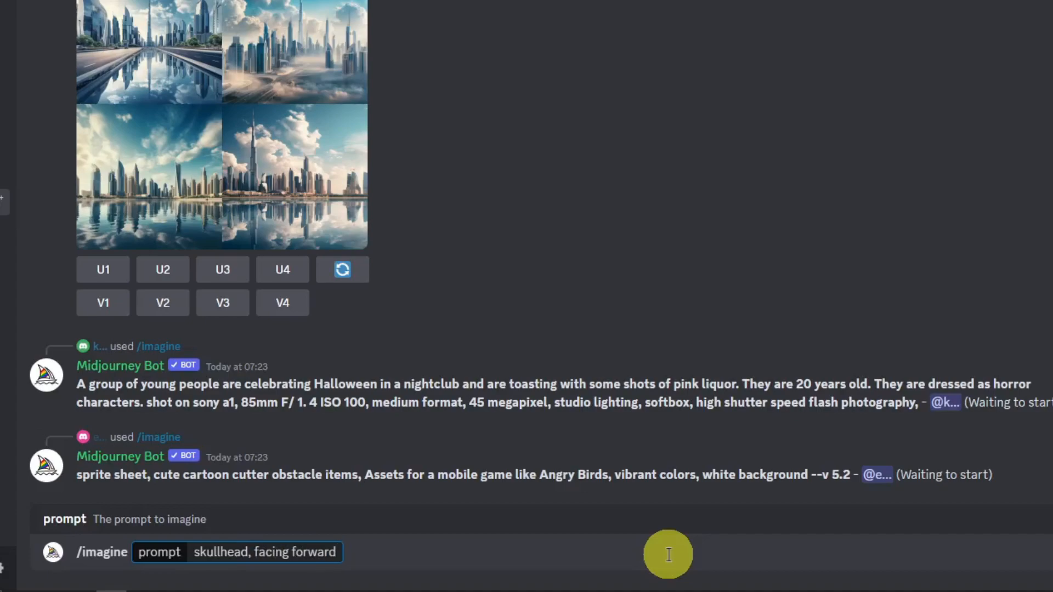
text(--stop 20)
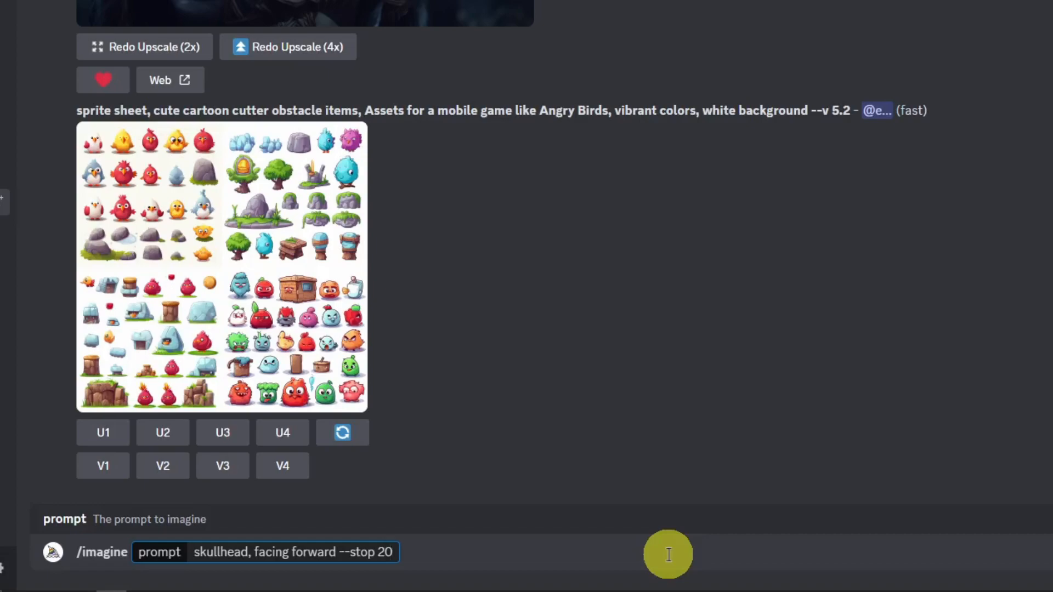
key(Return)
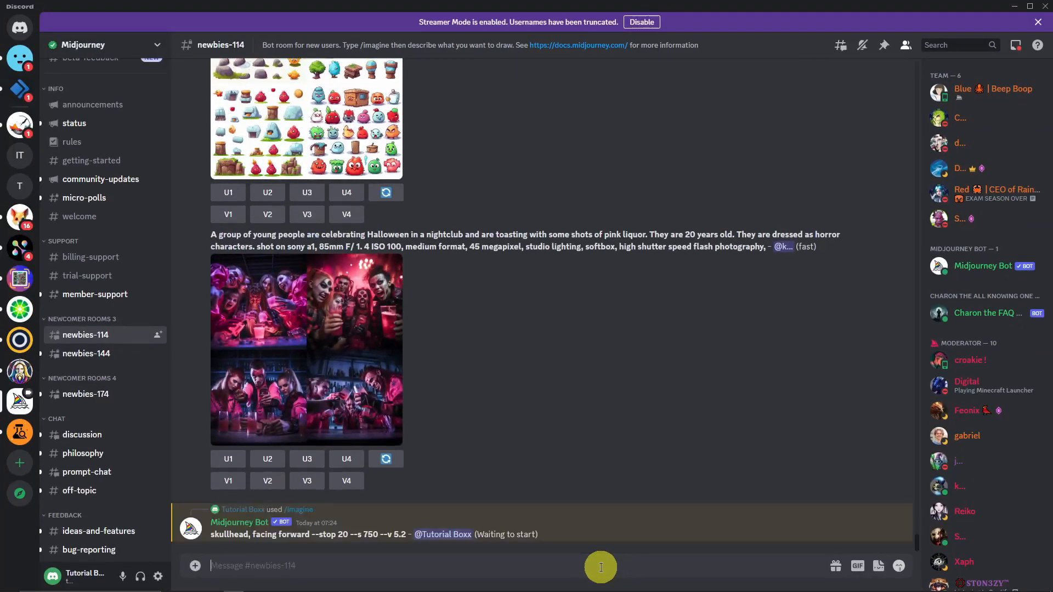
- Run the /settings command to show the current Midjourney settings
text(/sett)
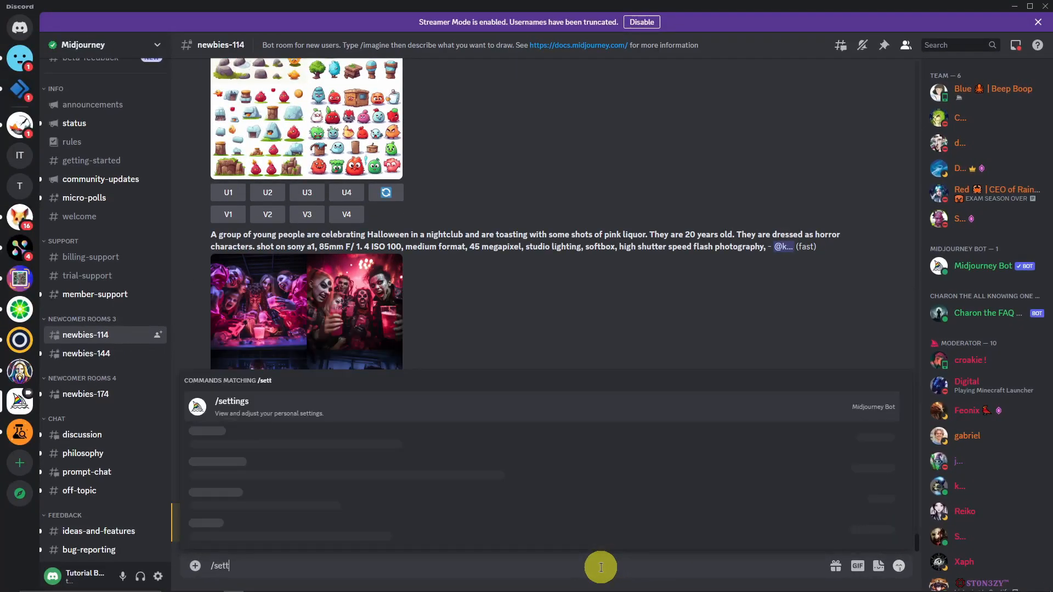
text(ings)
key(Tab)
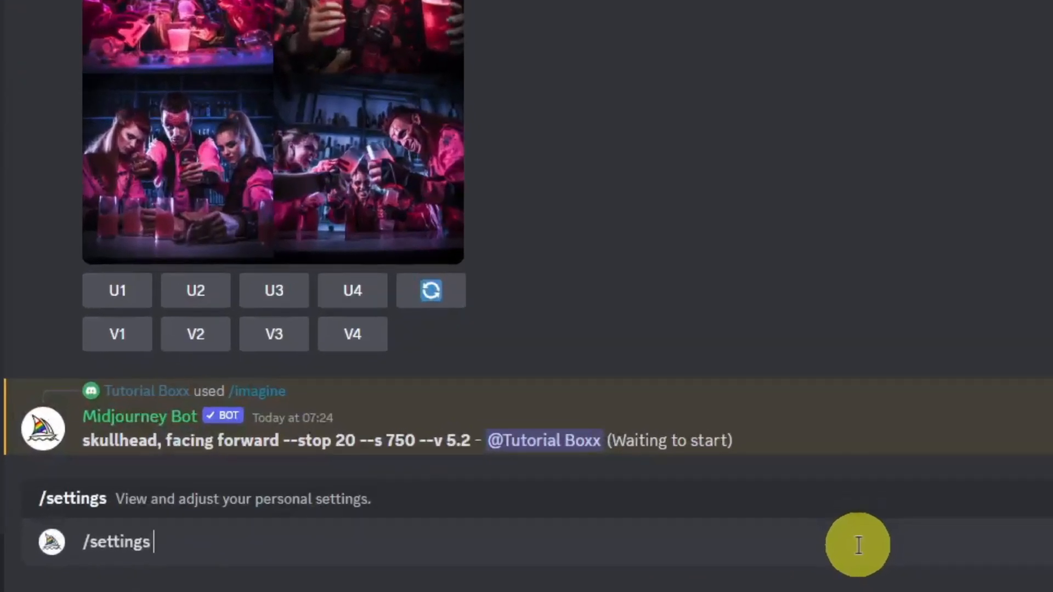
key(Return)
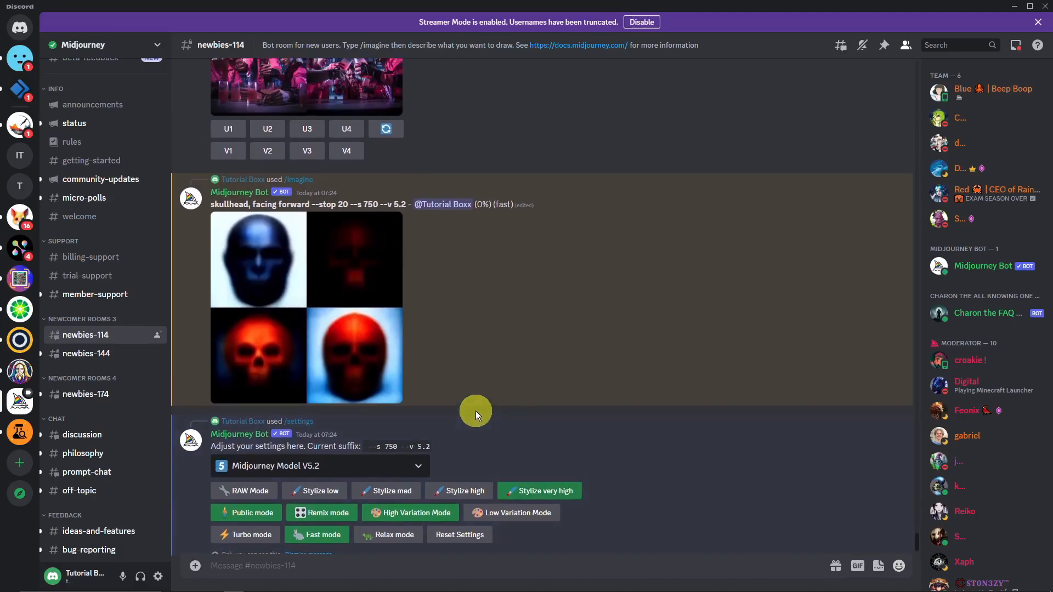
- Examine the skull image grid enlarged while it is being generated, then return to the channel
click(311, 266)
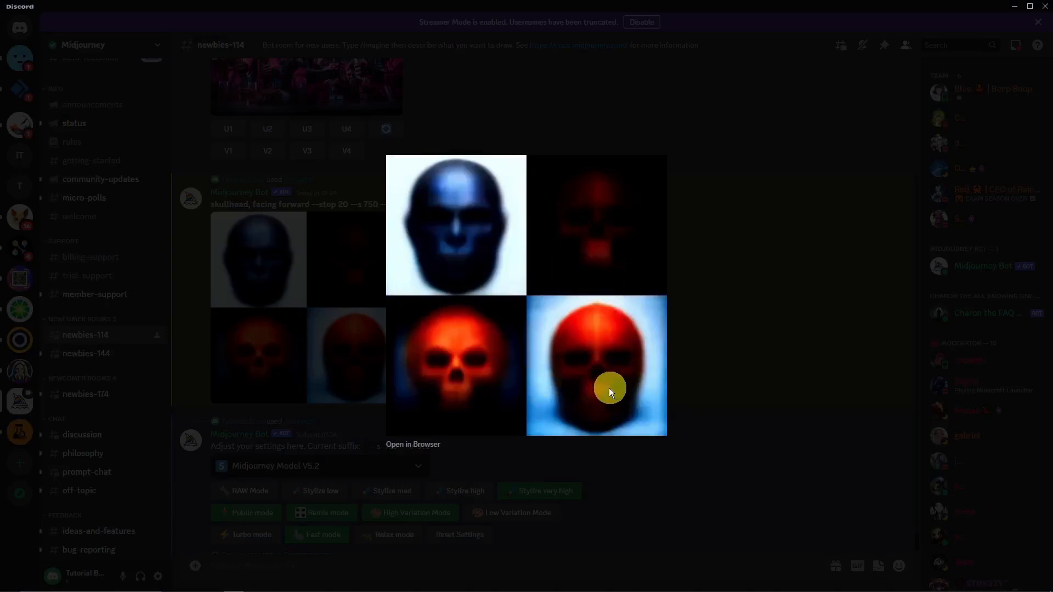
click(726, 474)
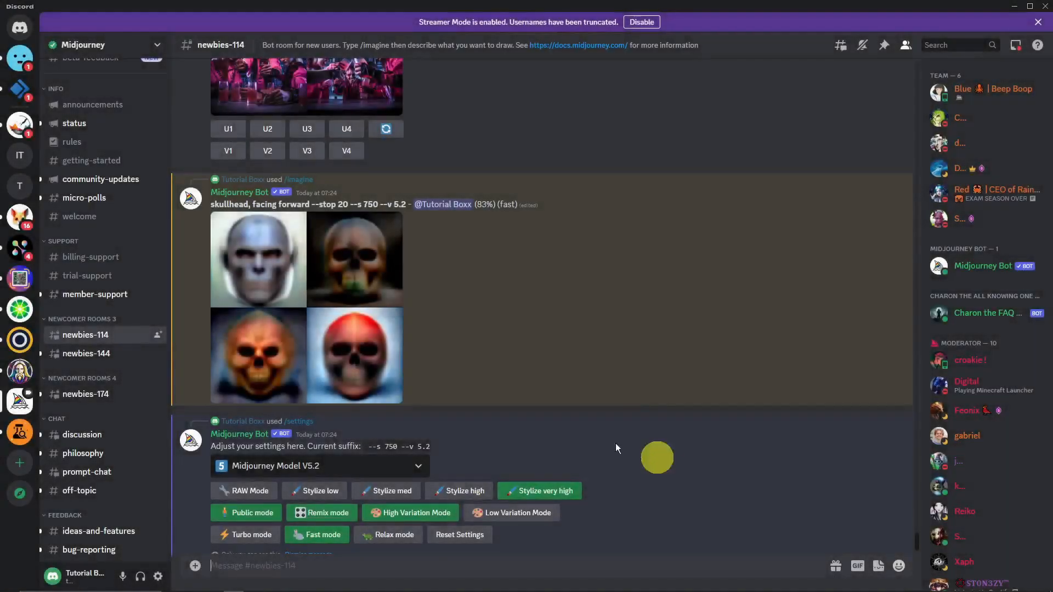
click(313, 308)
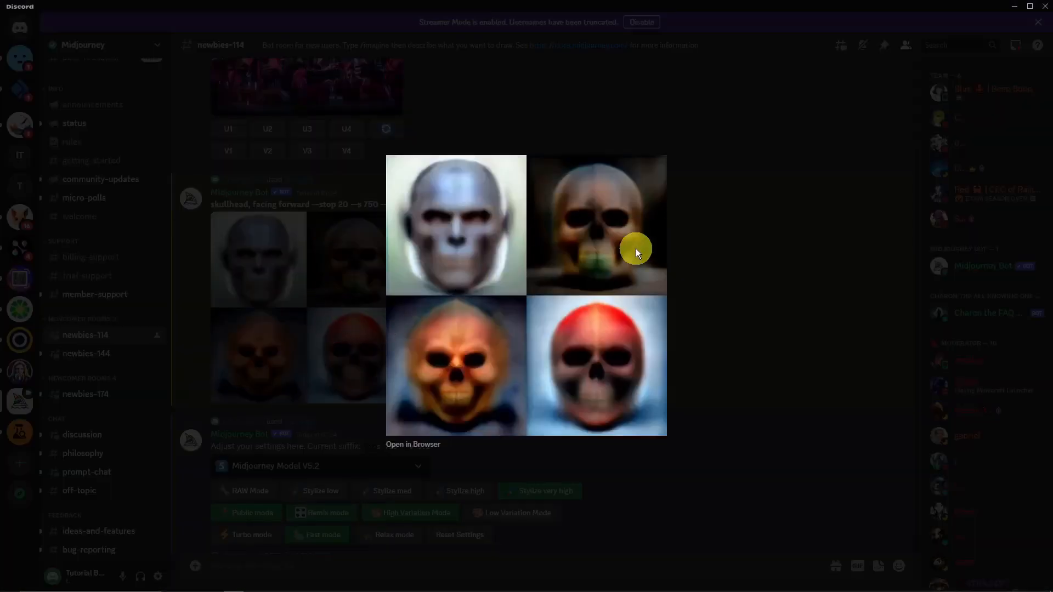
click(559, 490)
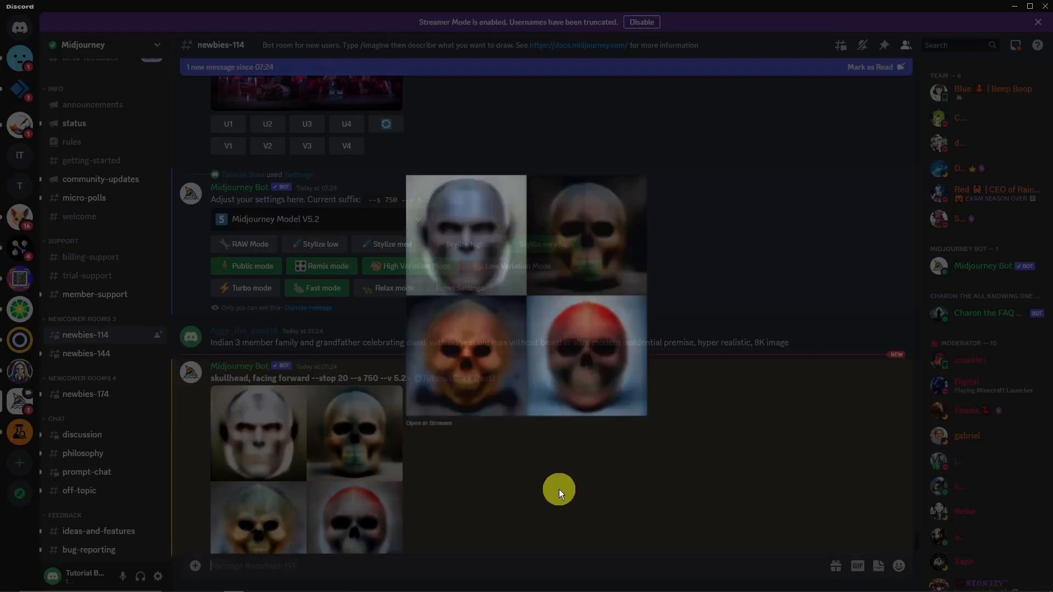
- Upscale the second skull from the finished image grid and locate the resulting image
click(269, 506)
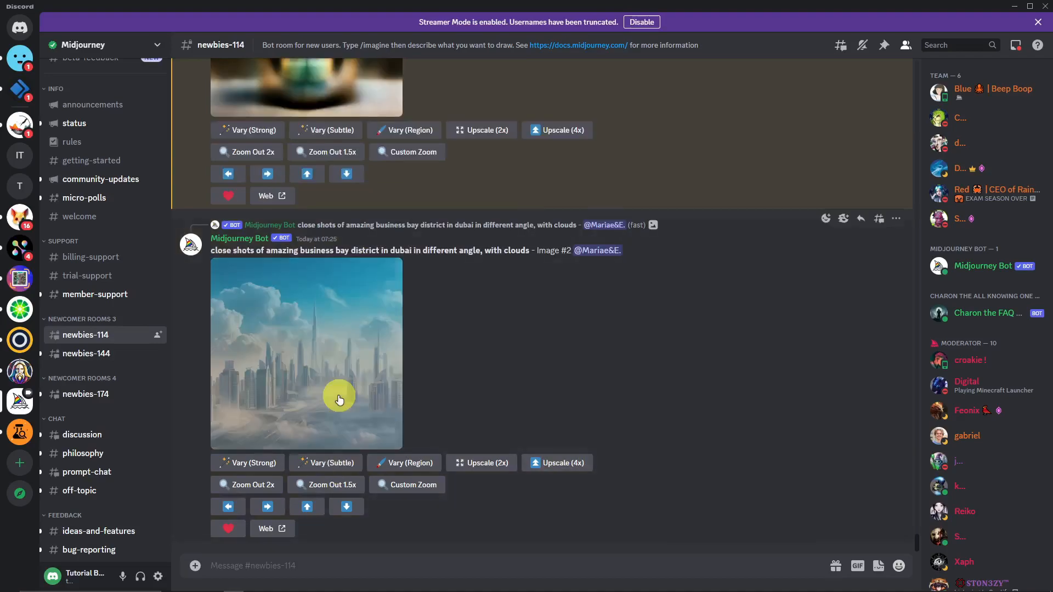
scroll(341, 388, up, 5)
scroll(341, 387, up, 1)
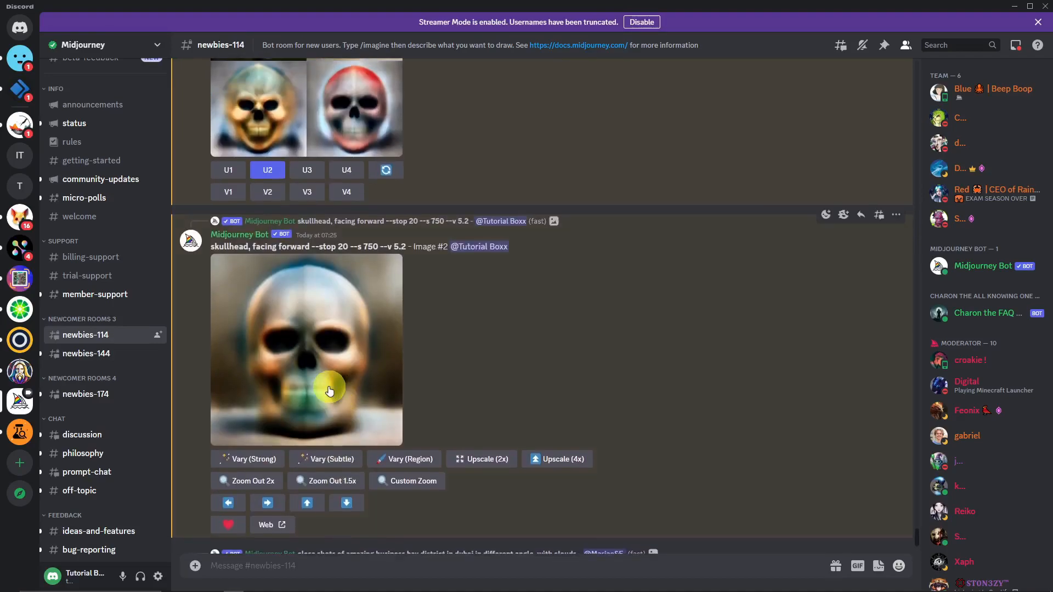
- Create a subtle variation of the upscaled skull, replacing the remix prompt with "Aerial land photo."
click(326, 460)
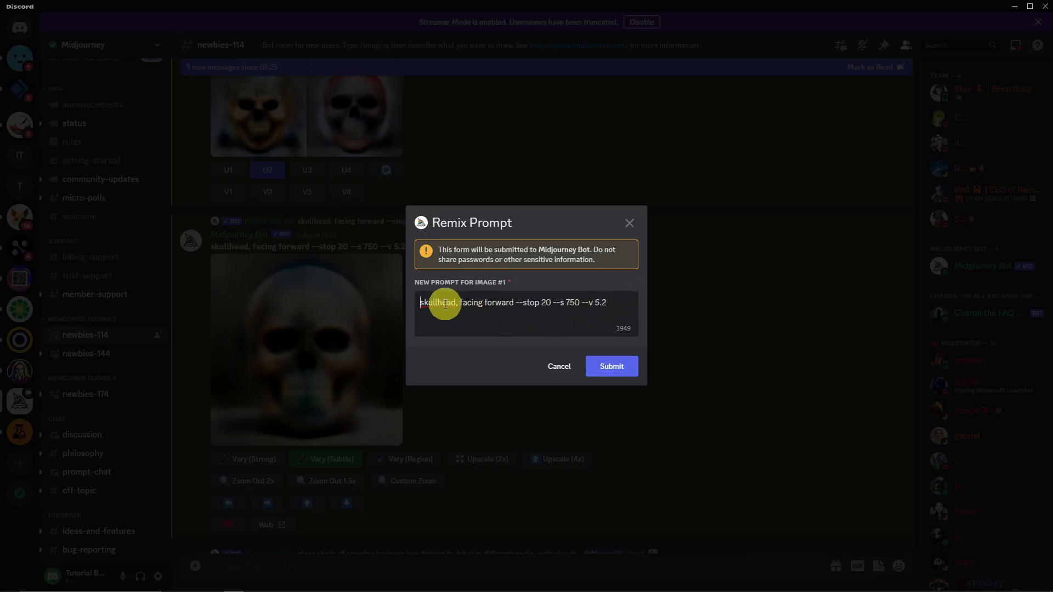
drag(420, 303, 395, 299)
click(544, 302)
key(BackSpace)
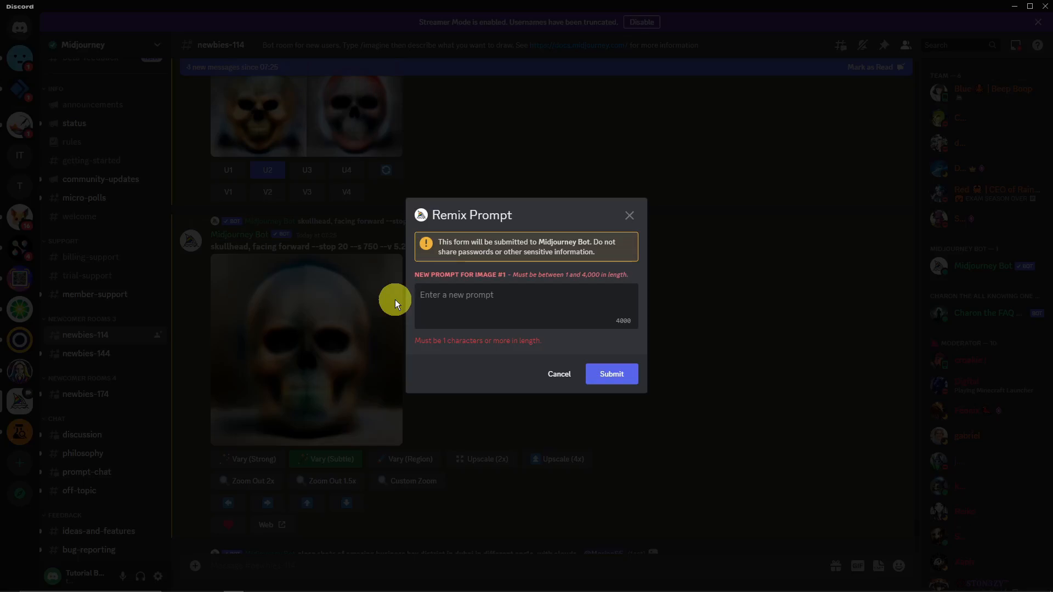
text(Aeru)
key(BackSpace)
text(ial la)
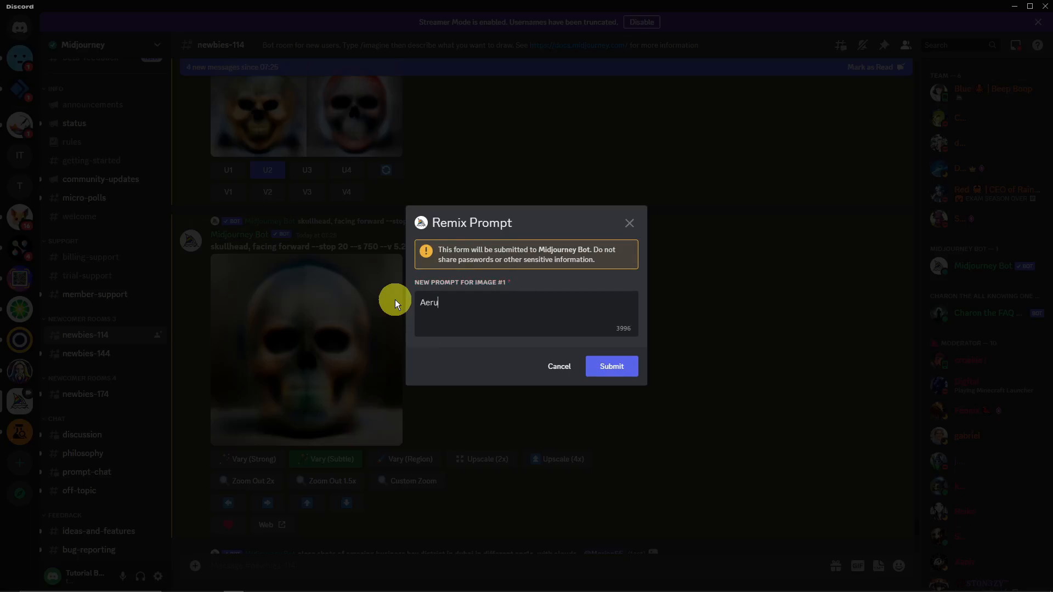
text(nd photo.)
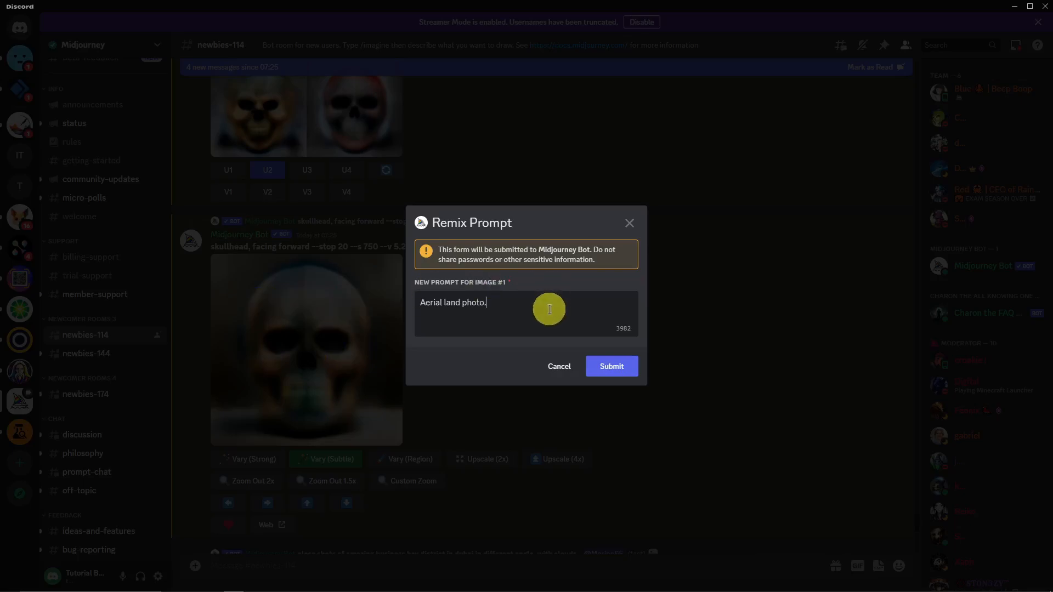
click(614, 368)
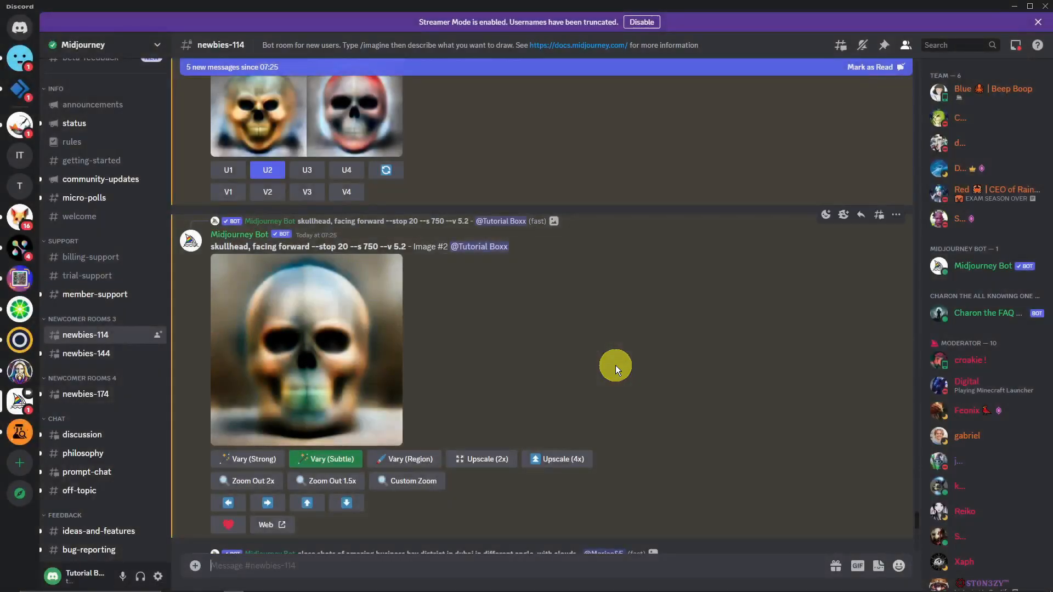
- Find the aerial land photo remix grid in the channel and examine it enlarged
scroll(615, 365, down, 10)
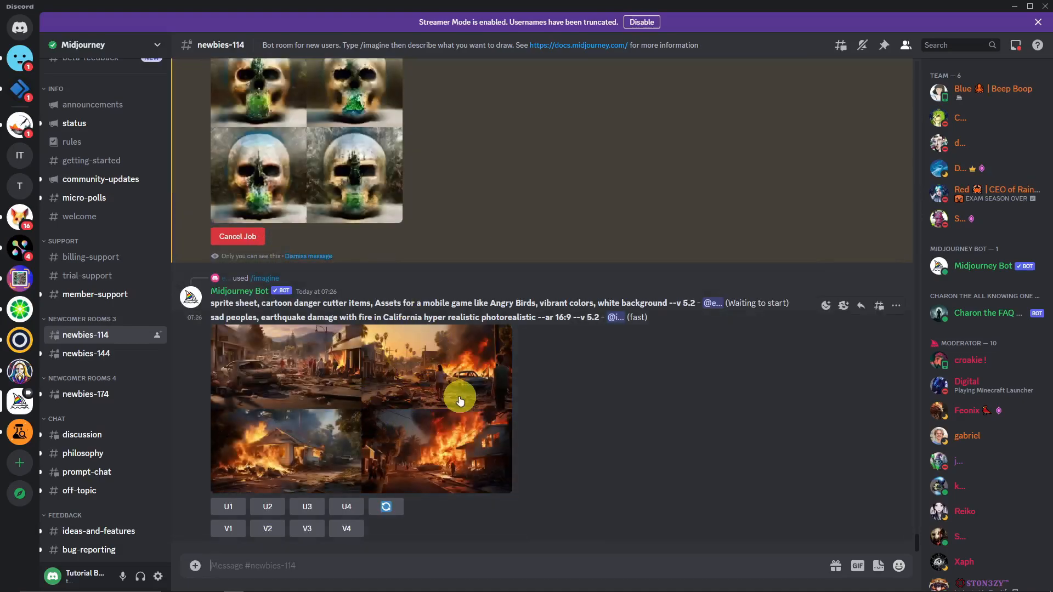
scroll(387, 426, up, 5)
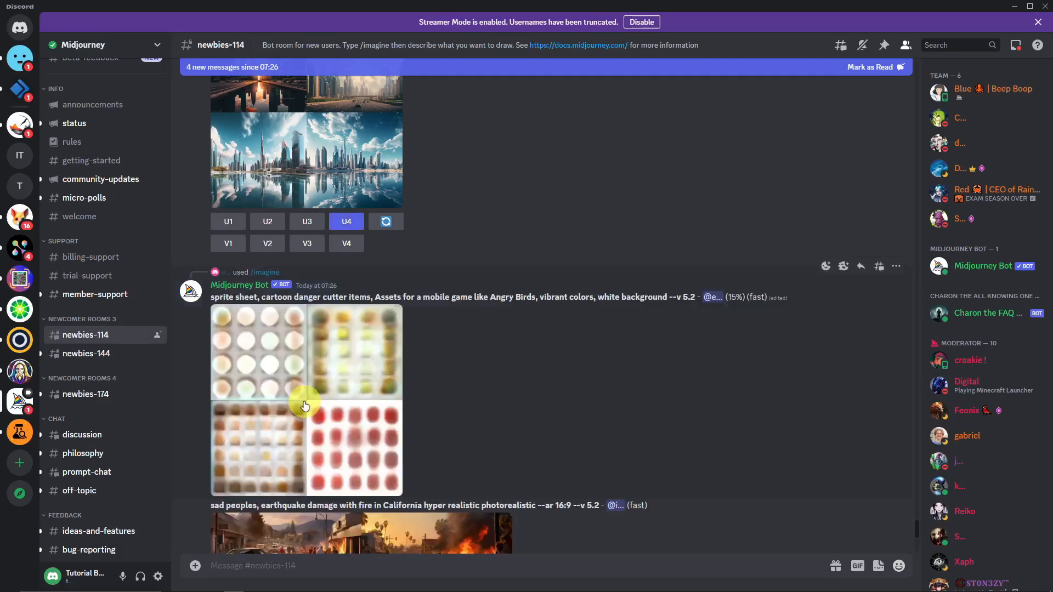
scroll(320, 399, down, 13)
scroll(320, 400, down, 3)
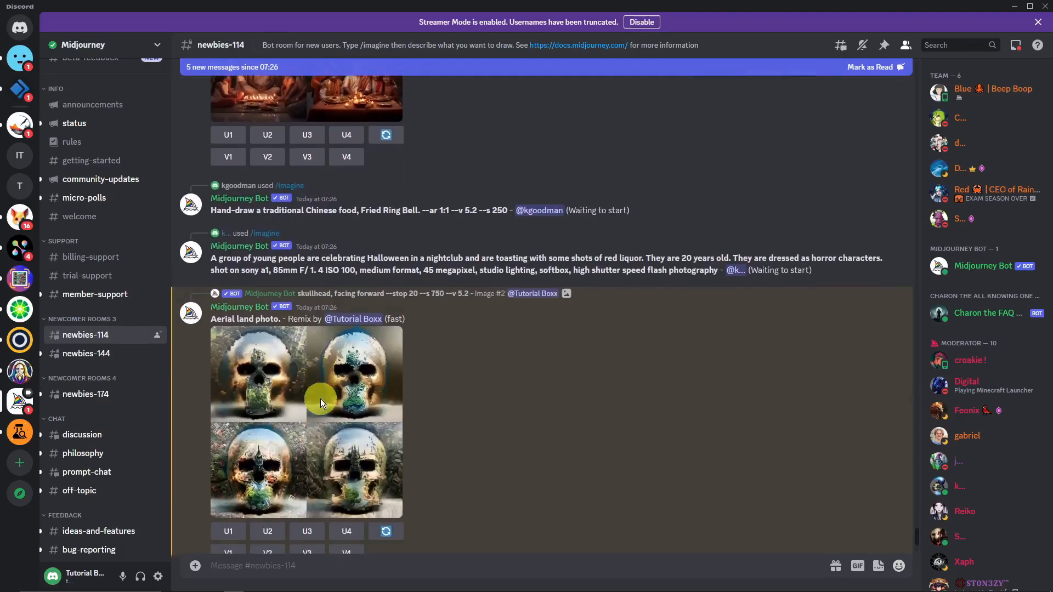
click(314, 354)
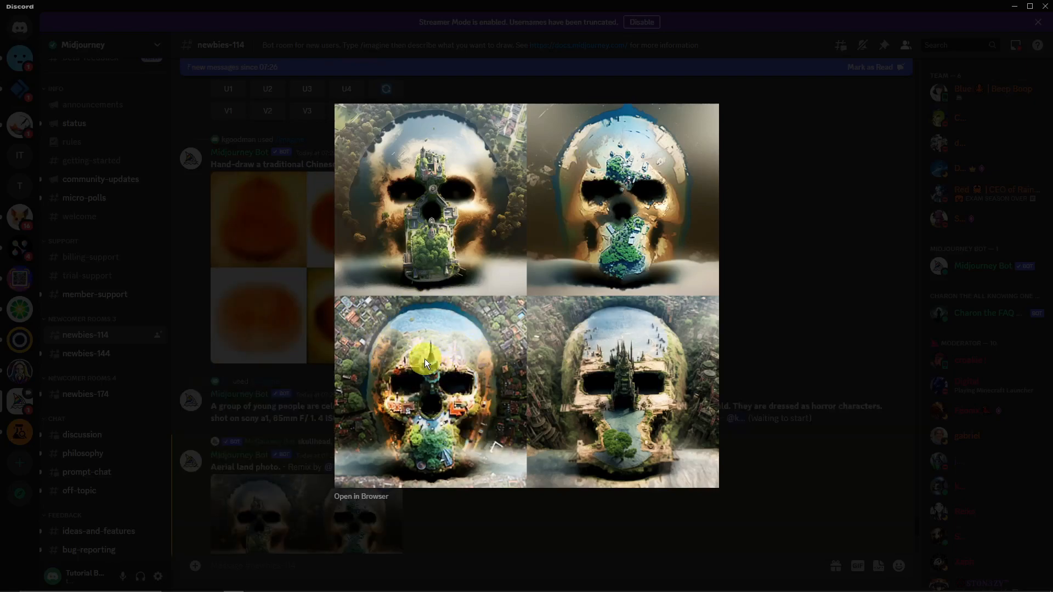
click(248, 371)
- Save the enlarged upscaled blurry skull image as a PNG named ggg in the Downloads folder
scroll(219, 358, up, 13)
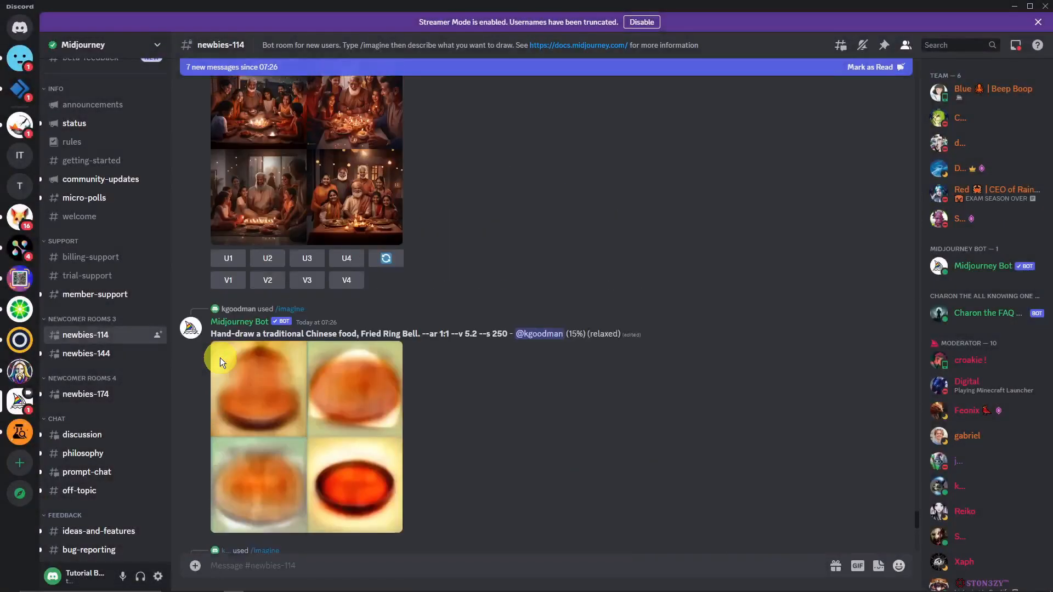
scroll(220, 358, down, 1)
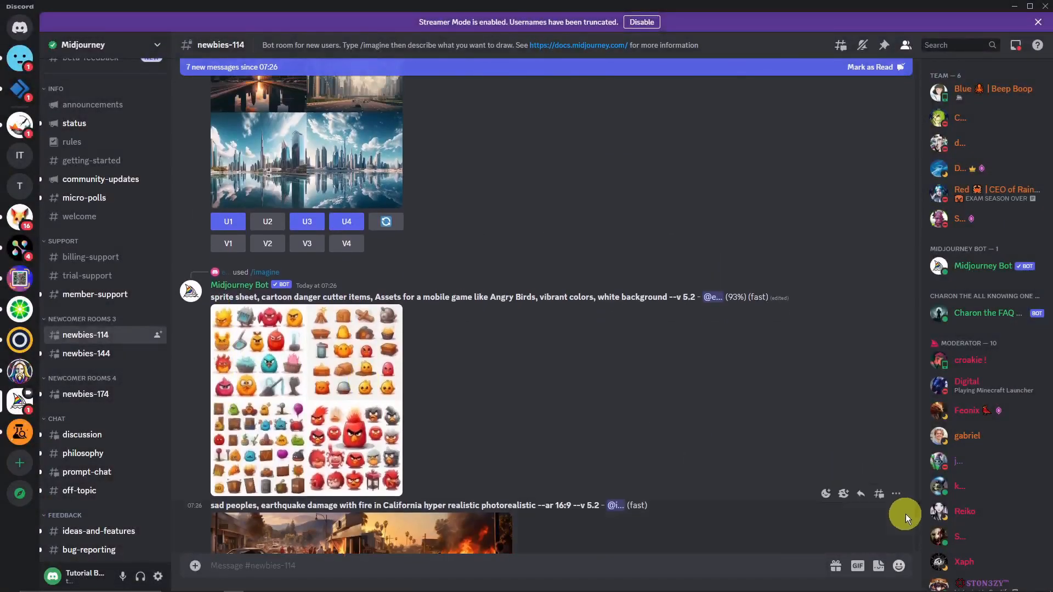
drag(917, 510, 917, 494)
scroll(541, 381, up, 2)
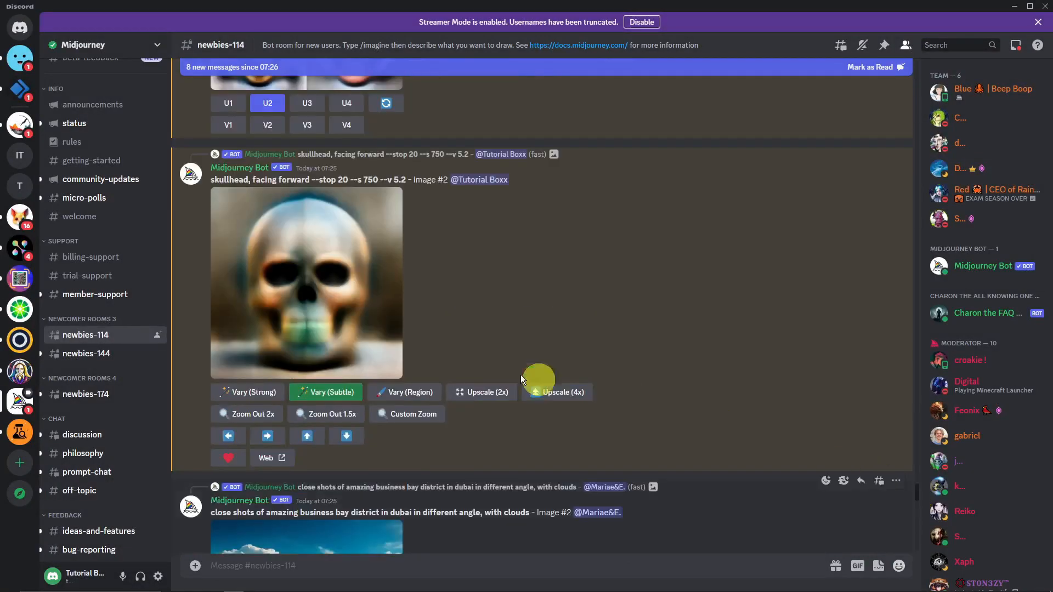
click(323, 278)
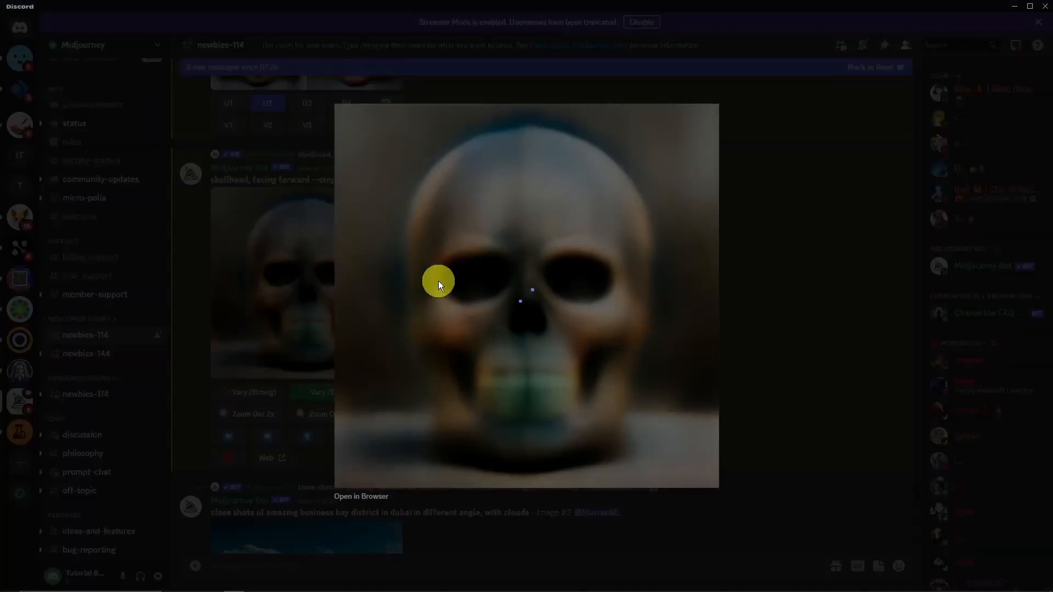
right_click(439, 280)
click(475, 308)
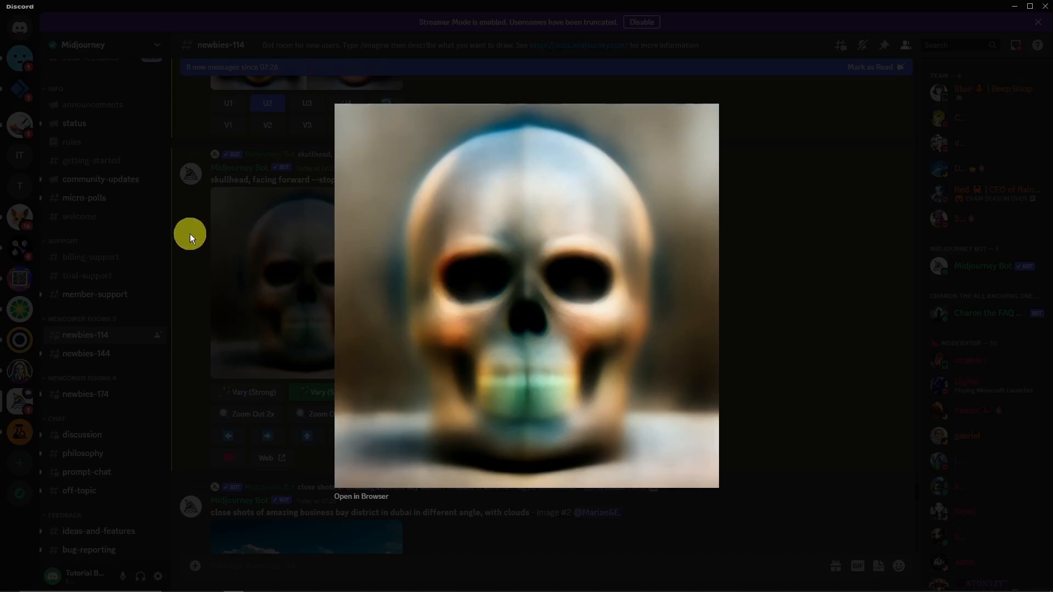
text(ggg)
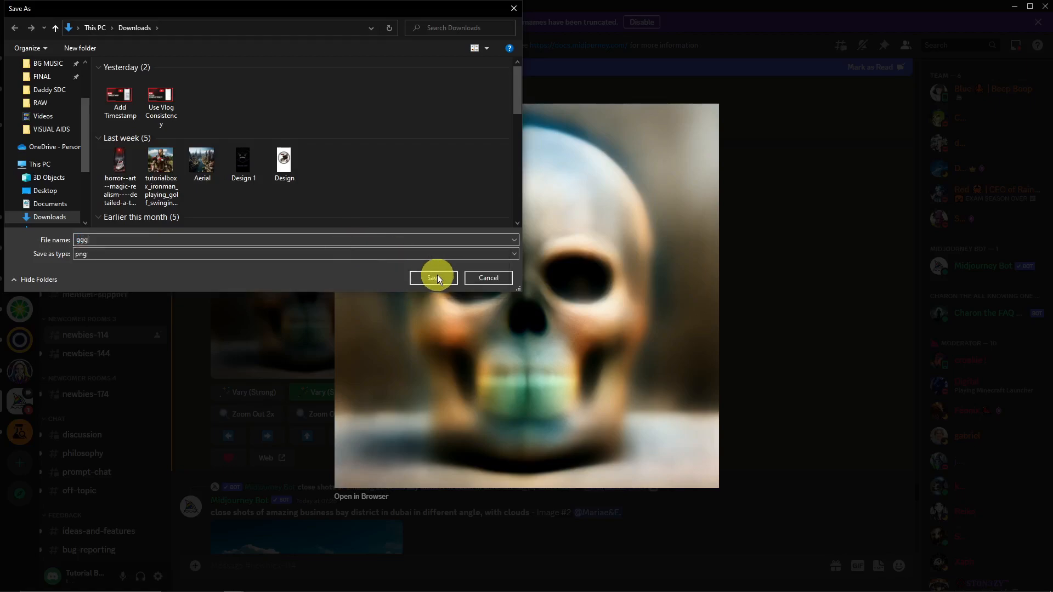
click(435, 277)
click(882, 421)
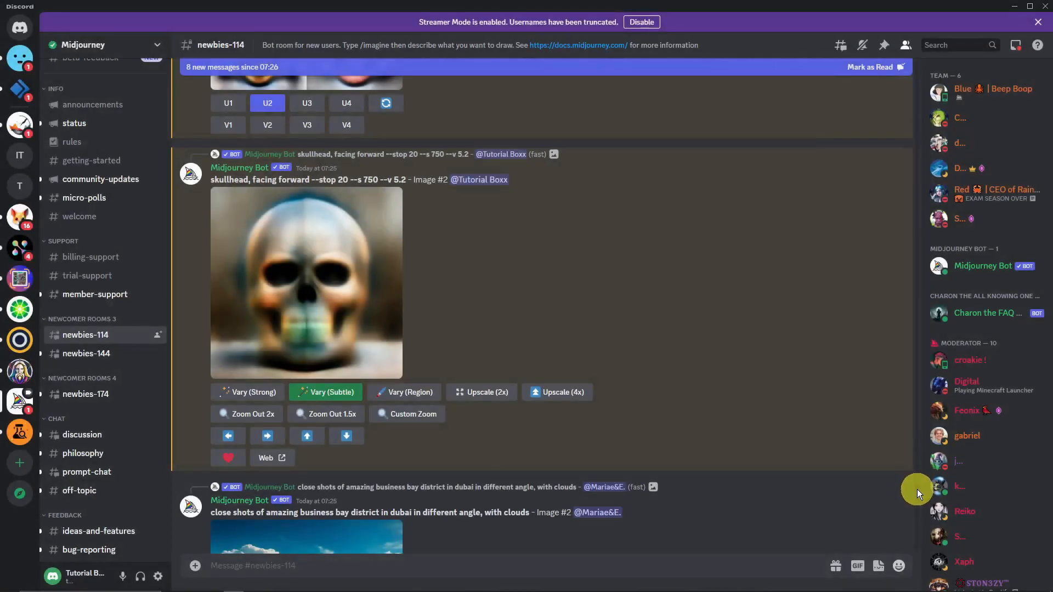
- Locate the aerial land photo remix grid among the newest channel messages and view it enlarged
drag(917, 490, 919, 546)
scroll(487, 422, up, 2)
scroll(488, 422, down, 1)
scroll(489, 421, up, 2)
scroll(492, 423, down, 6)
scroll(492, 421, up, 10)
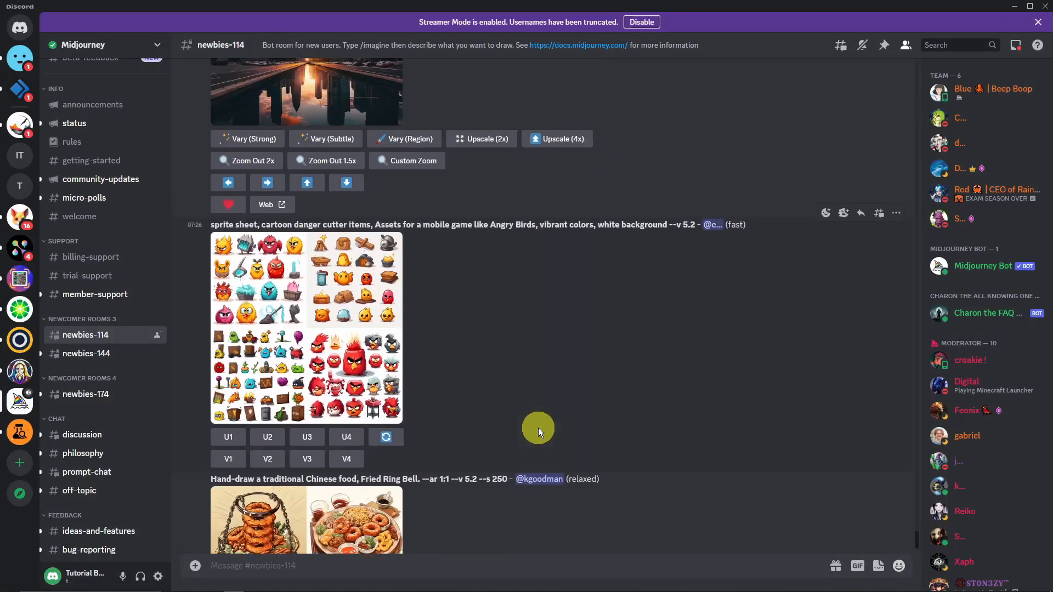
scroll(538, 428, up, 8)
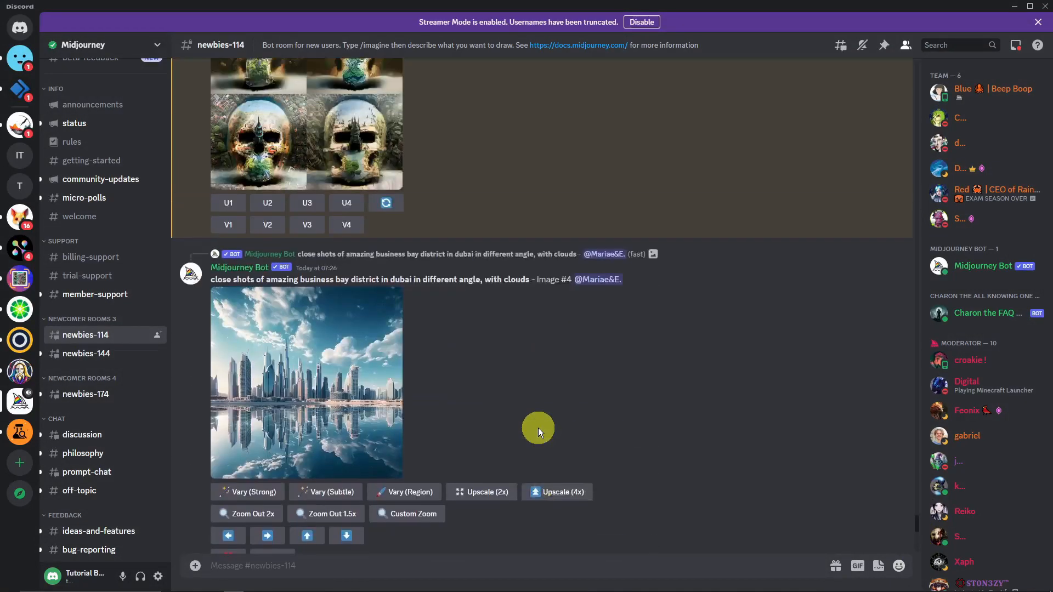
click(372, 242)
- Open the saved ggg image from the recent files in File Explorer and close the Explorer window
click(176, 576)
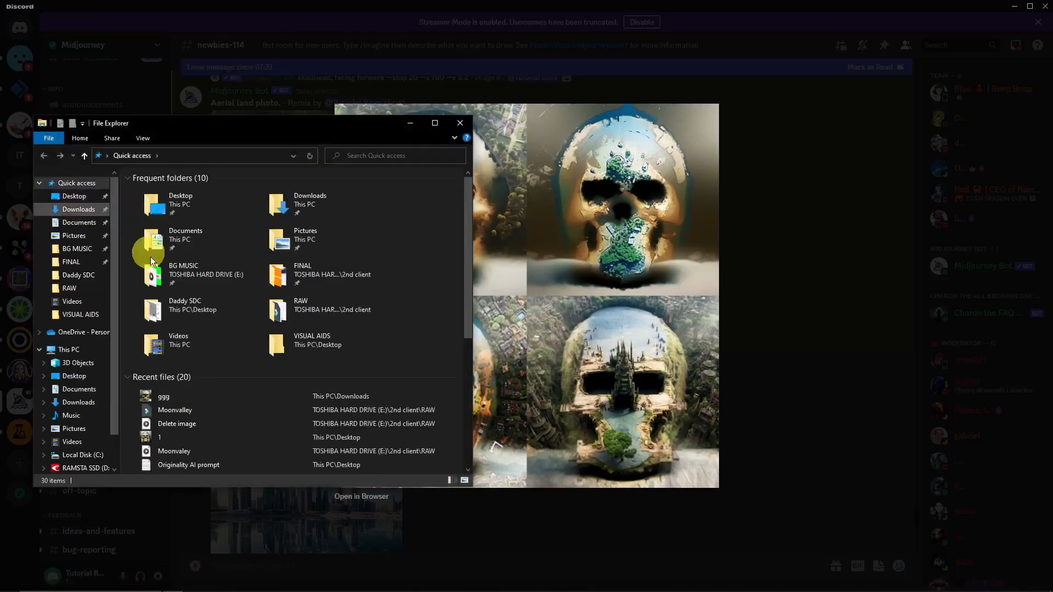
double_click(169, 395)
click(461, 123)
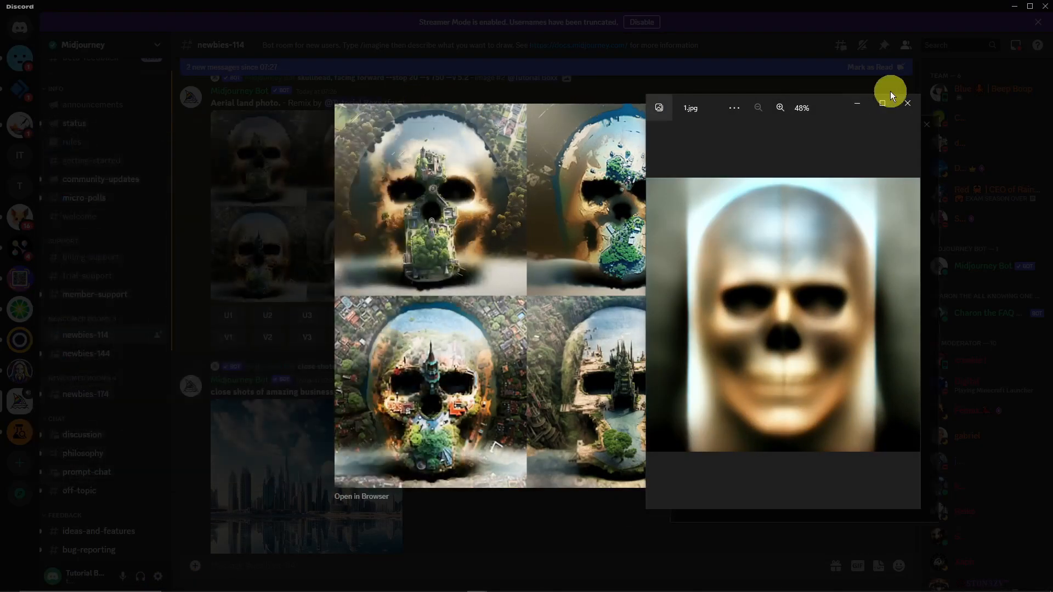
- Shrink the ggg image window and place it beside the enlarged remix grid for comparison, and minimize it
drag(853, 126, 715, 149)
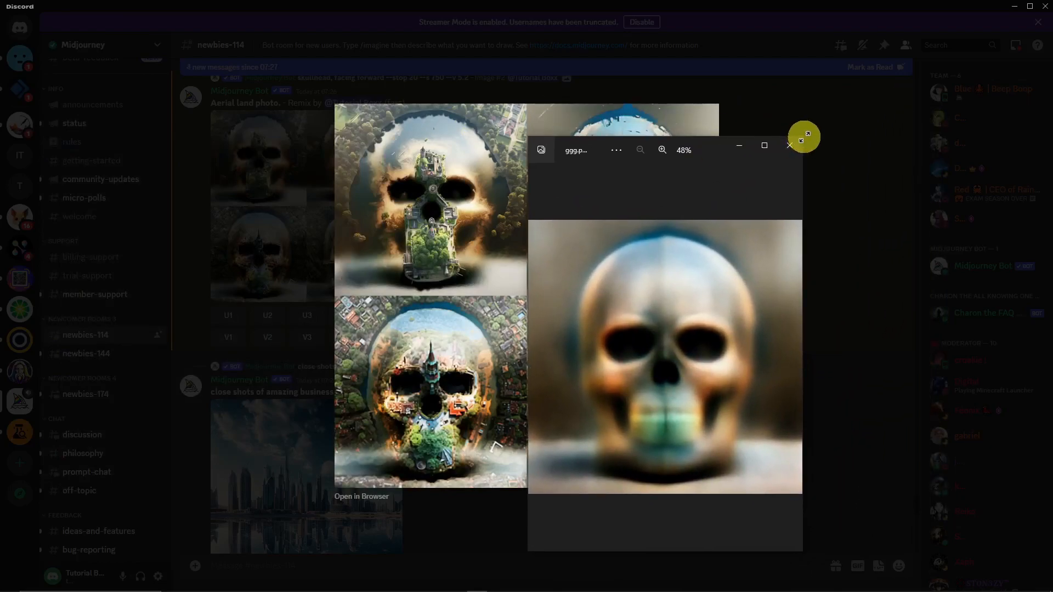
drag(803, 136, 803, 270)
drag(700, 283, 233, 265)
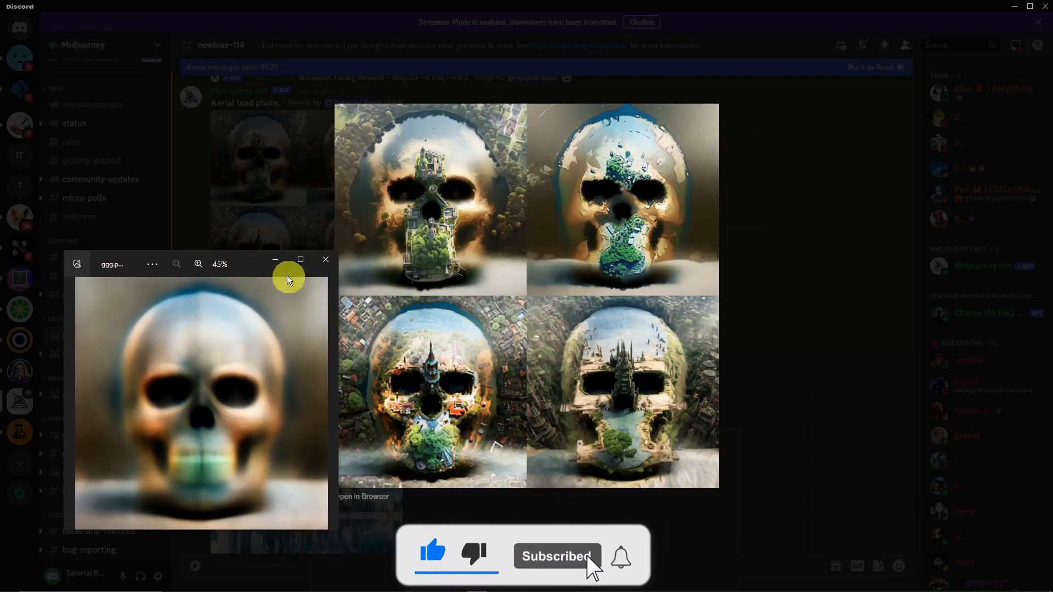
click(275, 259)
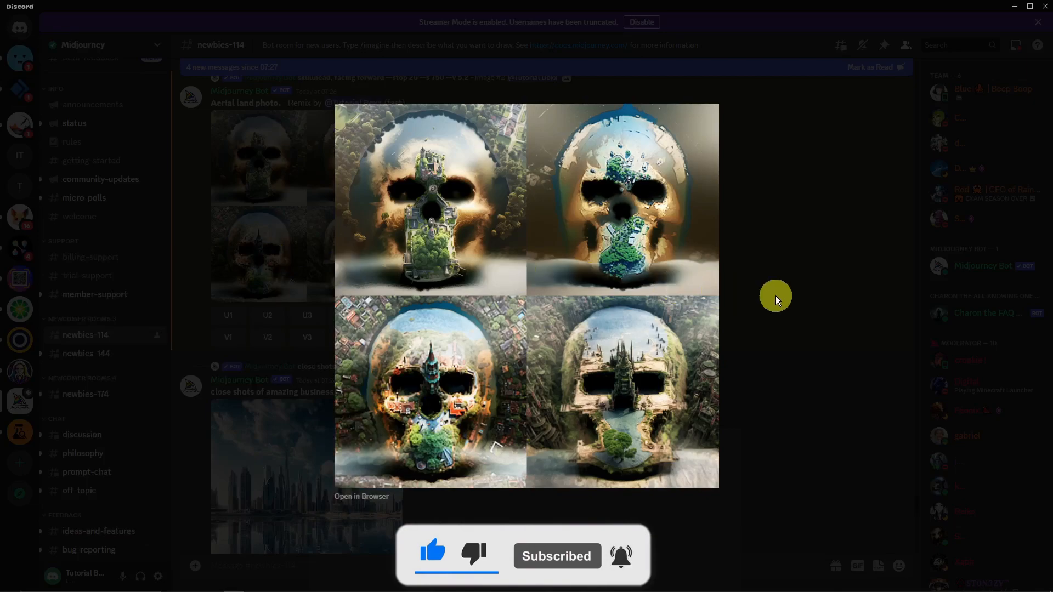